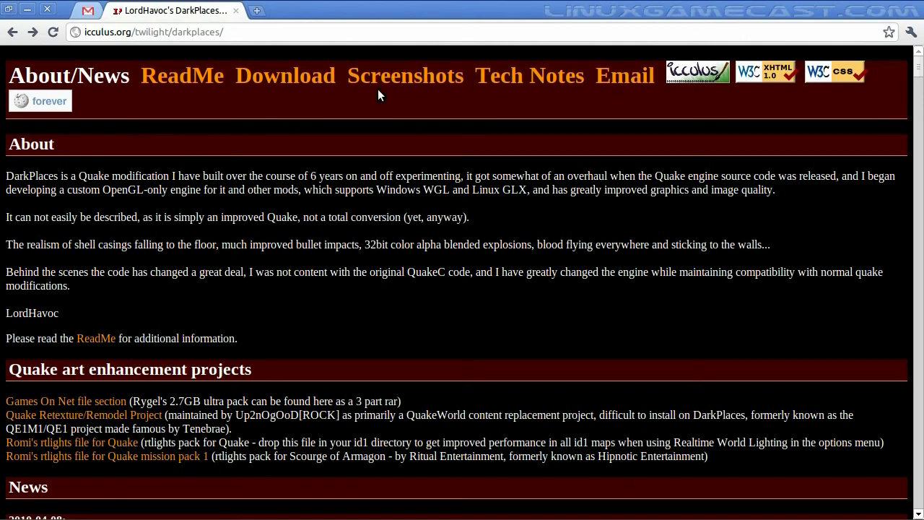
Open the DarkPlaces screenshots page on icculus.org.
left_click(394, 80)
Scroll through the DarkPlaces screenshots.
scroll(278, 368, "down", 2)
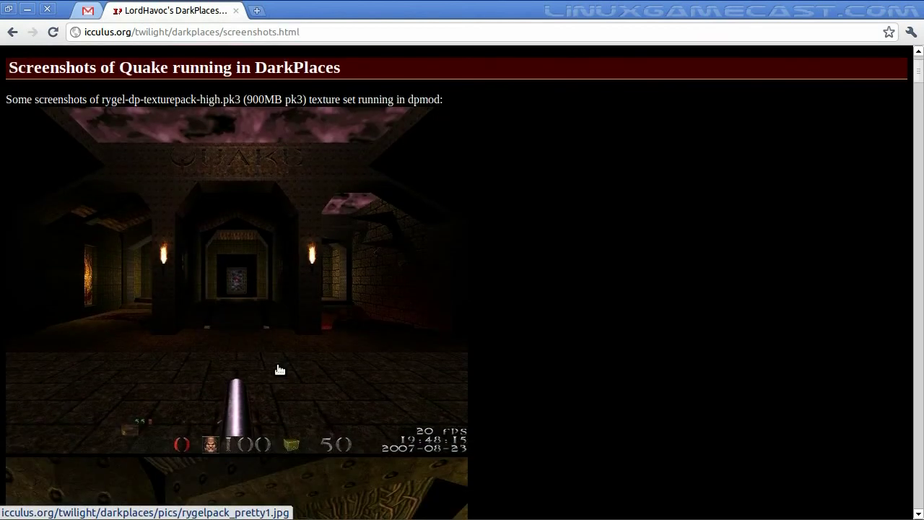
scroll(279, 370, "down", 9)
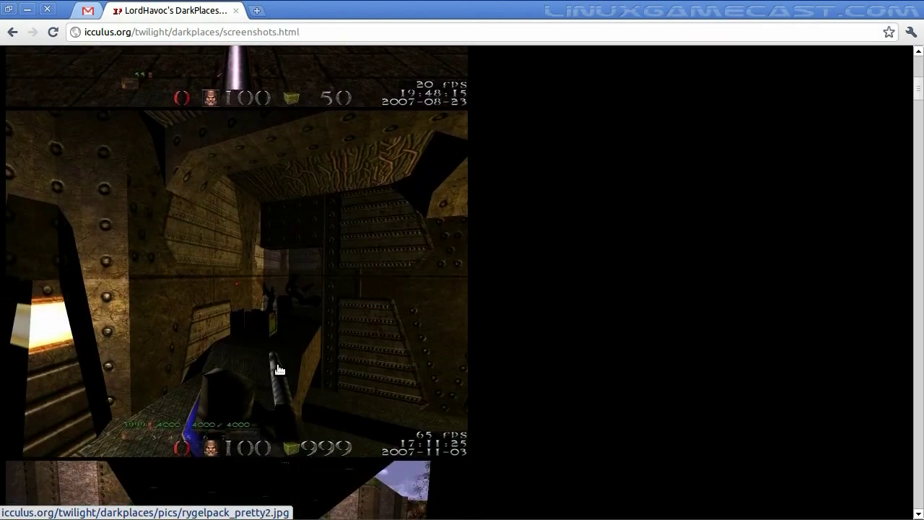
scroll(279, 369, "up", 11)
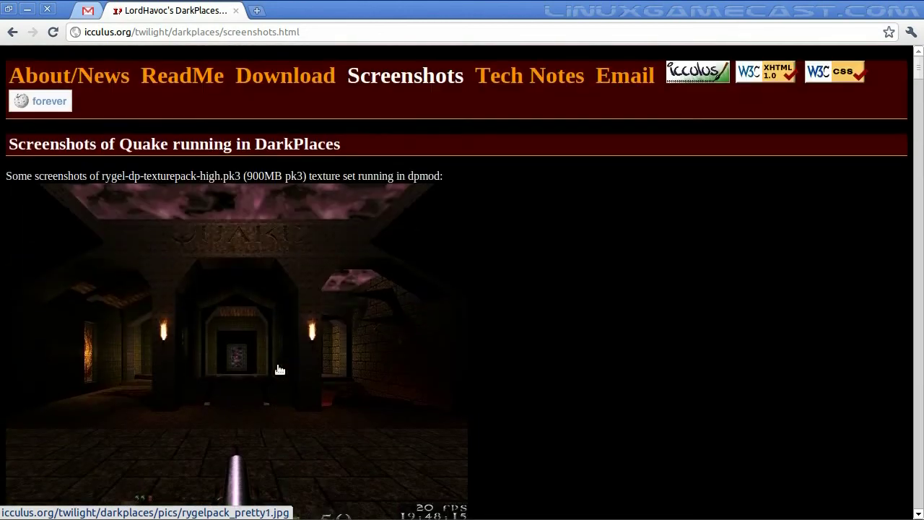
Open the Download page, highlight engine build 20100408, and scroll to the Quake art enhancement projects.
left_click(282, 76)
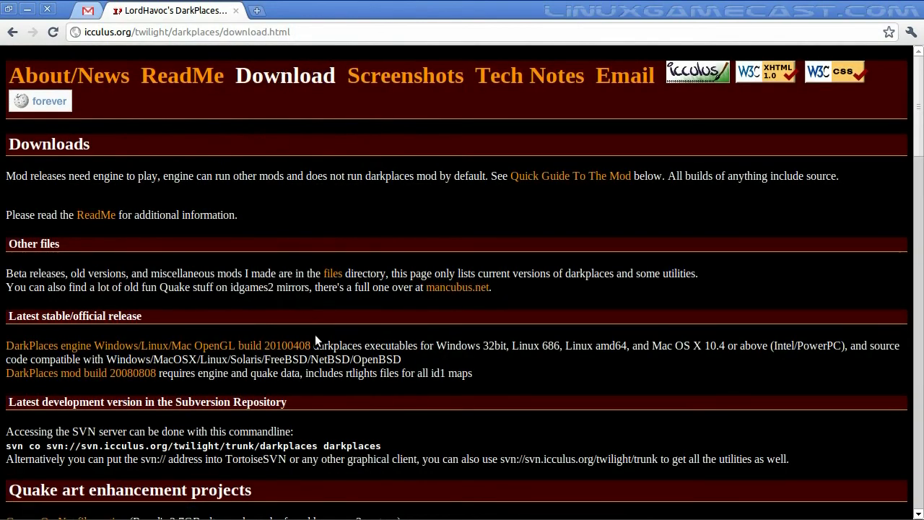
left_click_drag(312, 345, 5, 345)
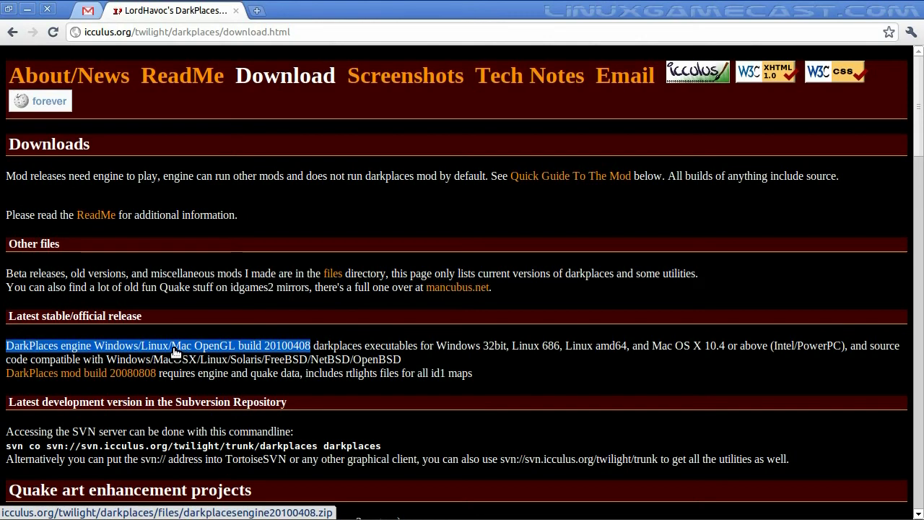
left_click(176, 321)
scroll(174, 322, "down", 1)
scroll(173, 327, "down", 4)
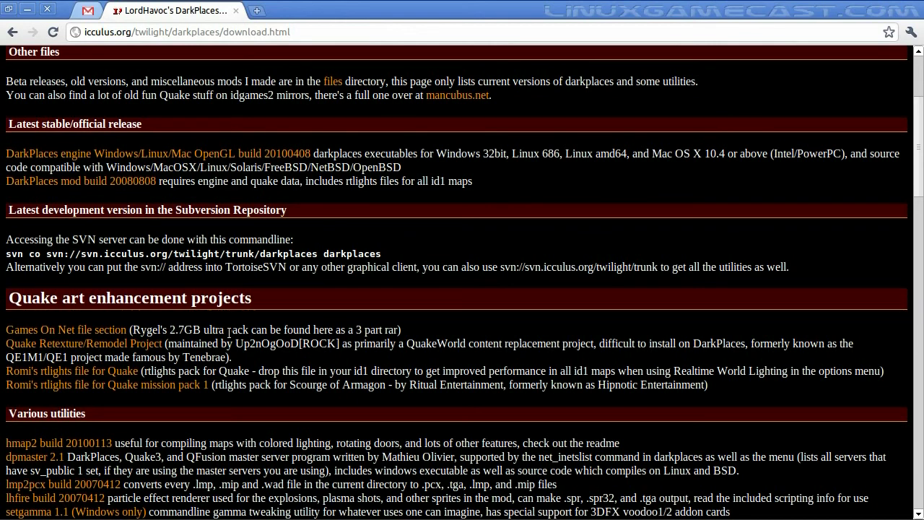
Browse games.on.net's Quake files down to Rygel's hi-res texture pack parts, then minimize the browser.
left_click(102, 334)
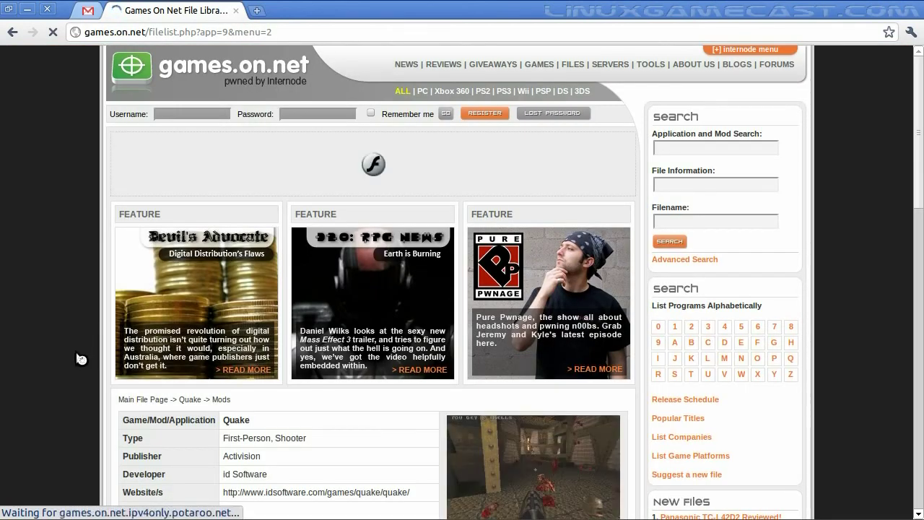
scroll(77, 352, "down", 6)
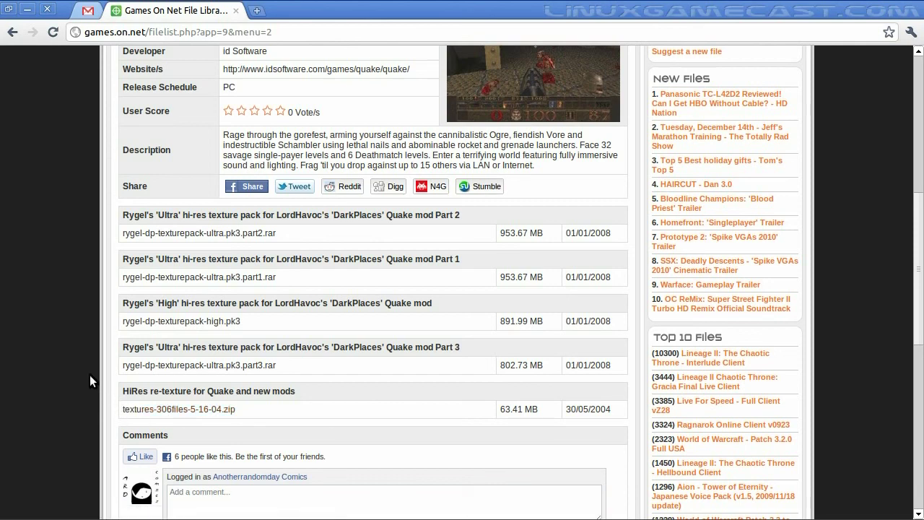
left_click(32, 14)
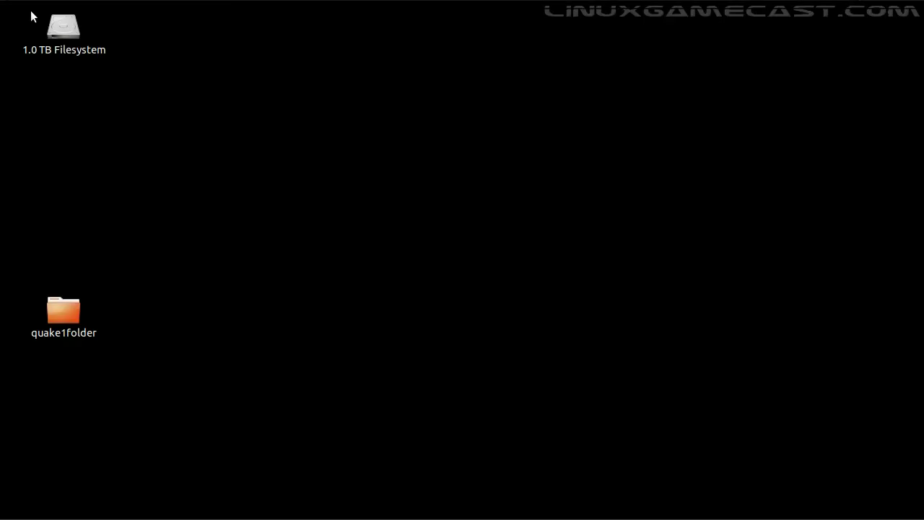
Open quake1folder from the desktop and select the Quake1 ISO image.
left_click(62, 314)
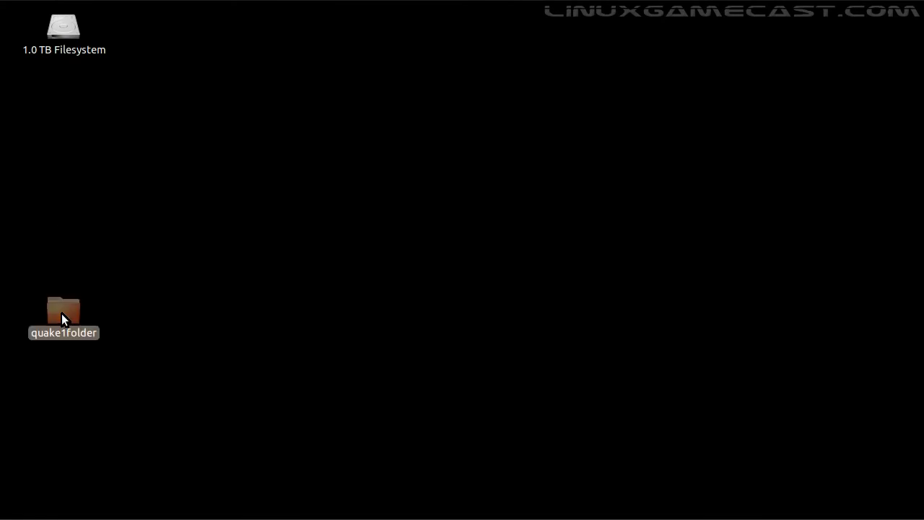
double_click(62, 314)
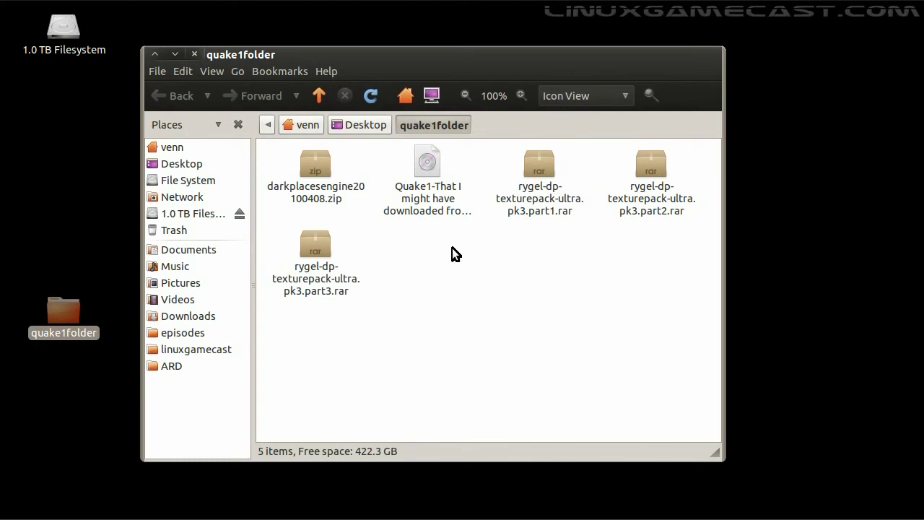
left_click(426, 200)
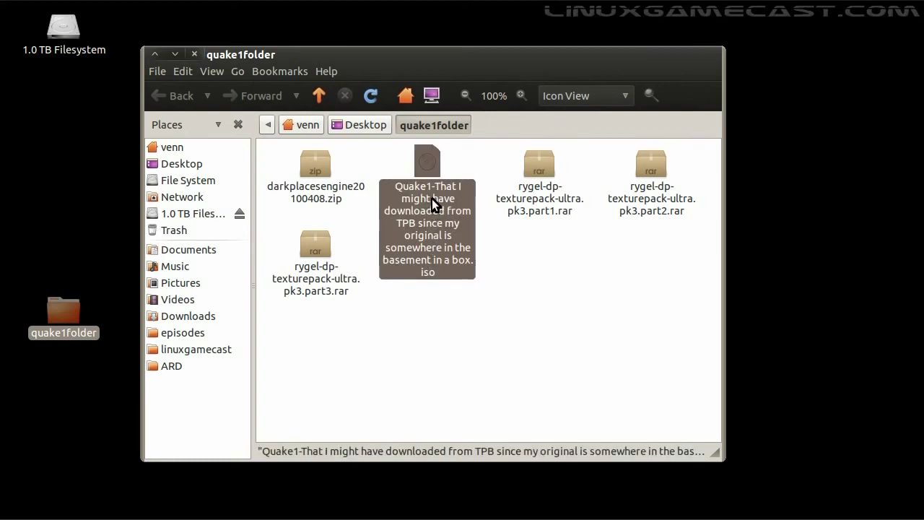
Open the Quake1 ISO in Archive Manager, check PAK0.PAK and PAK1.PAK in ID1, and select ID1.
right_click(425, 154)
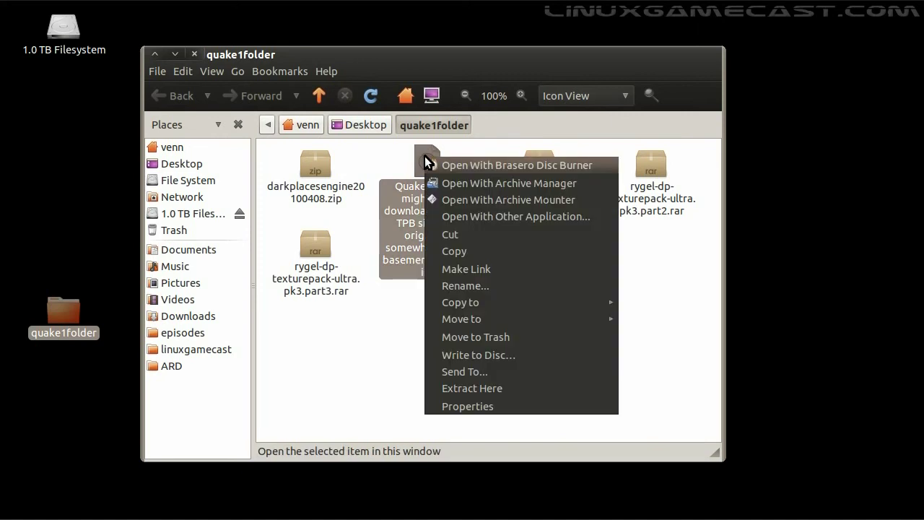
left_click(448, 186)
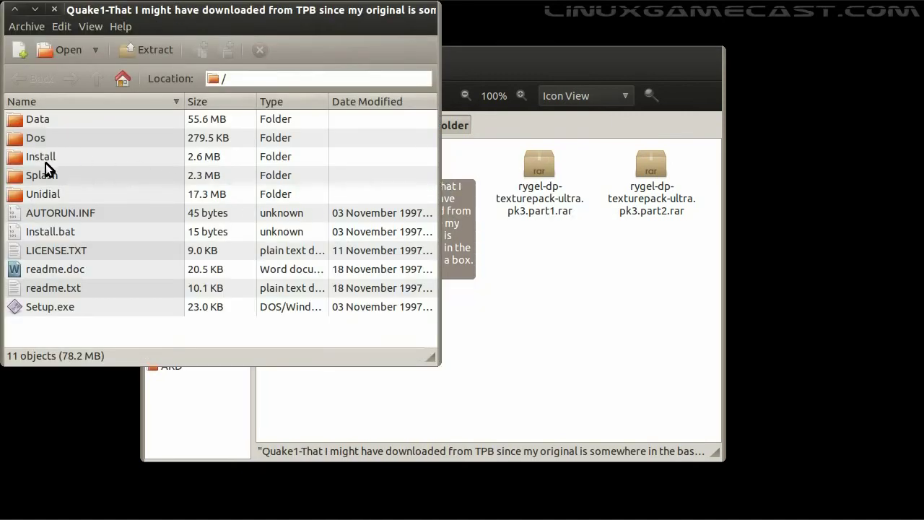
double_click(35, 119)
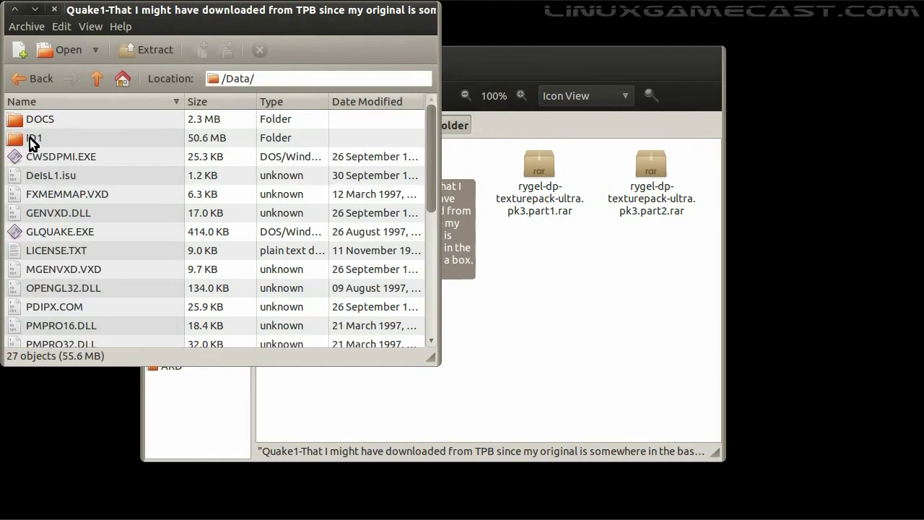
double_click(32, 139)
left_click(34, 156)
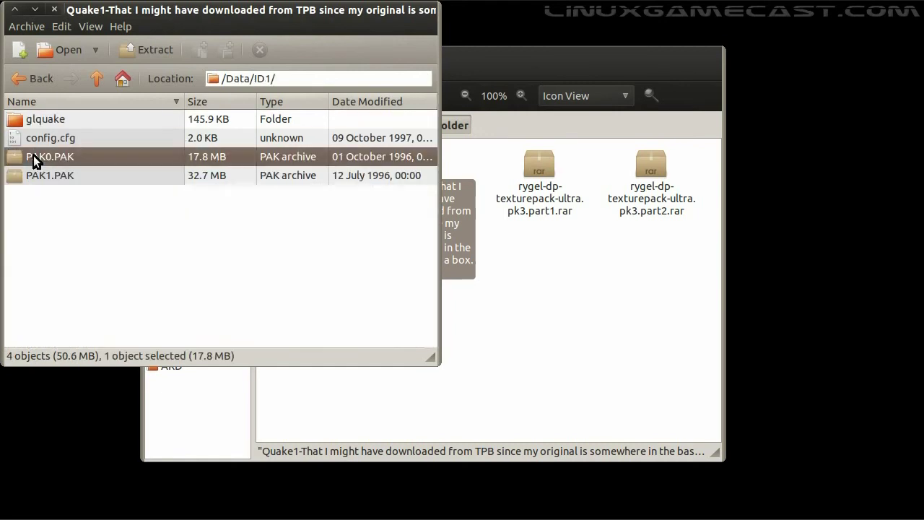
left_click(37, 174)
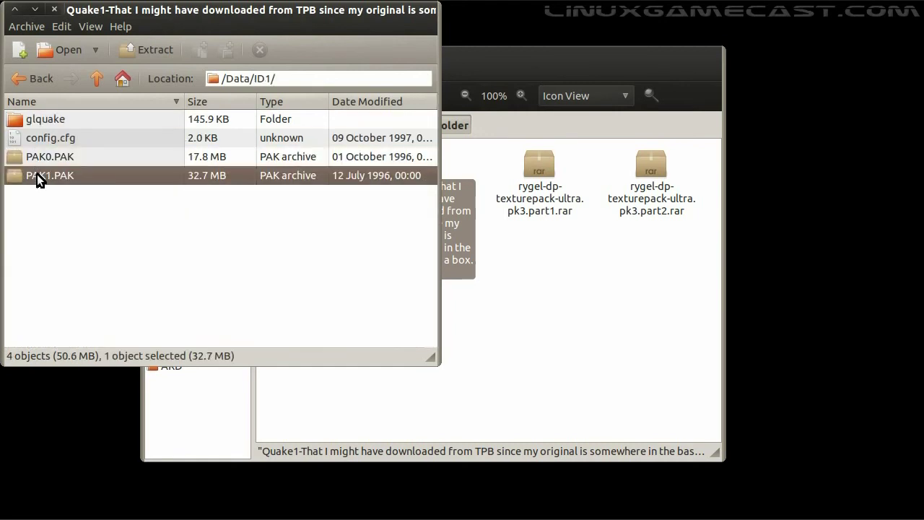
left_click(98, 79)
left_click(40, 136)
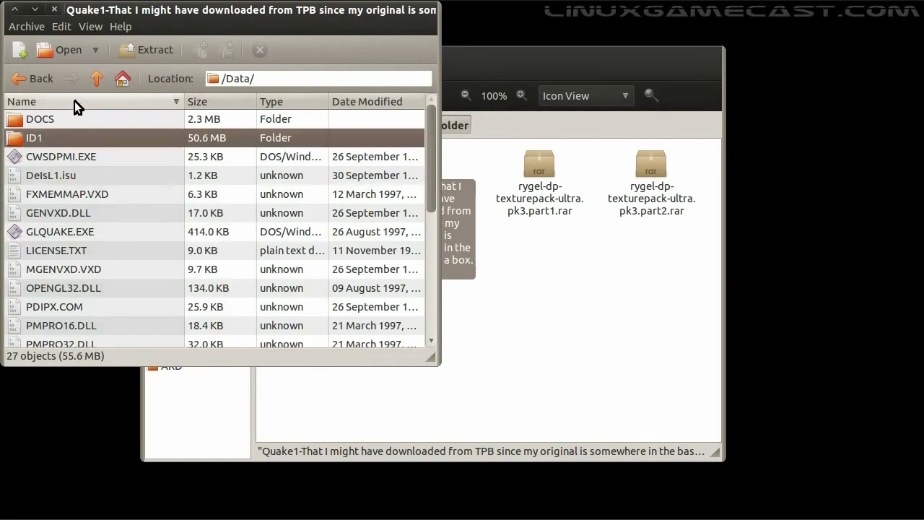
Extract ID1 into a new 'quake' folder inside quake1folder and close Archive Manager.
left_click(134, 49)
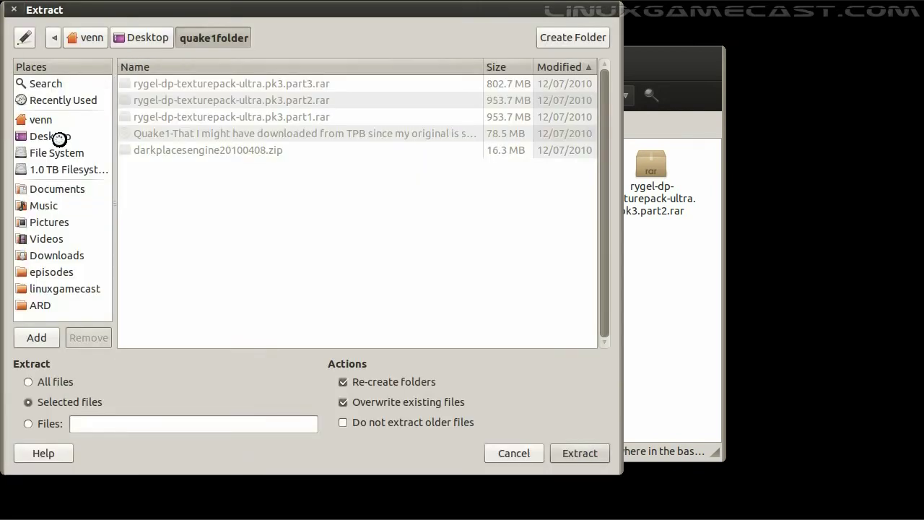
left_click(52, 137)
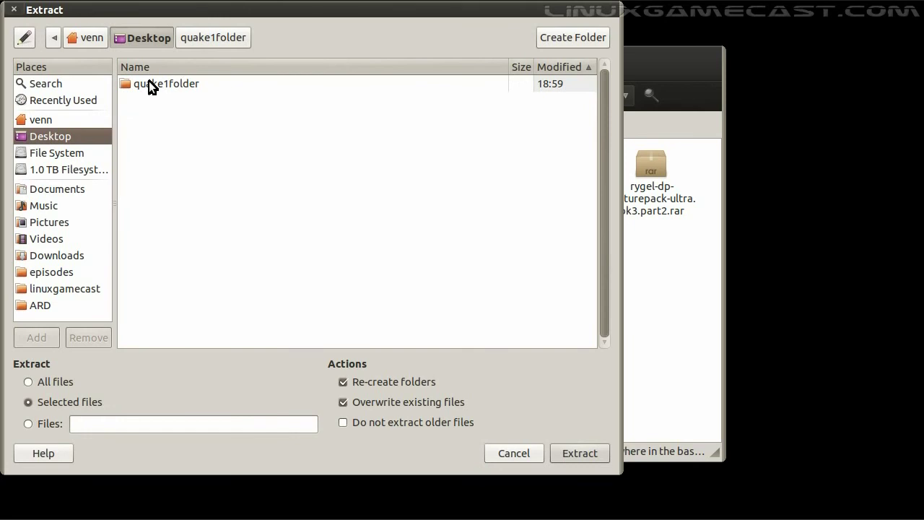
double_click(149, 83)
left_click(579, 38)
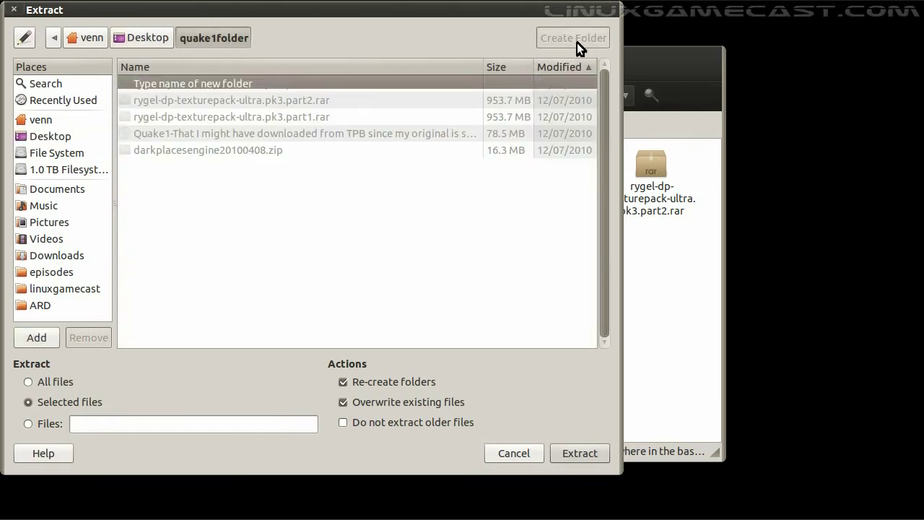
type("quake")
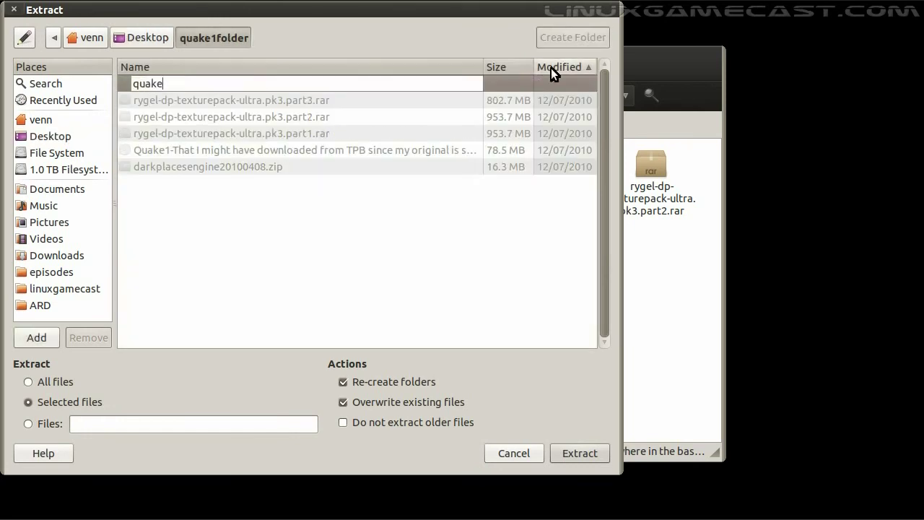
key("Return")
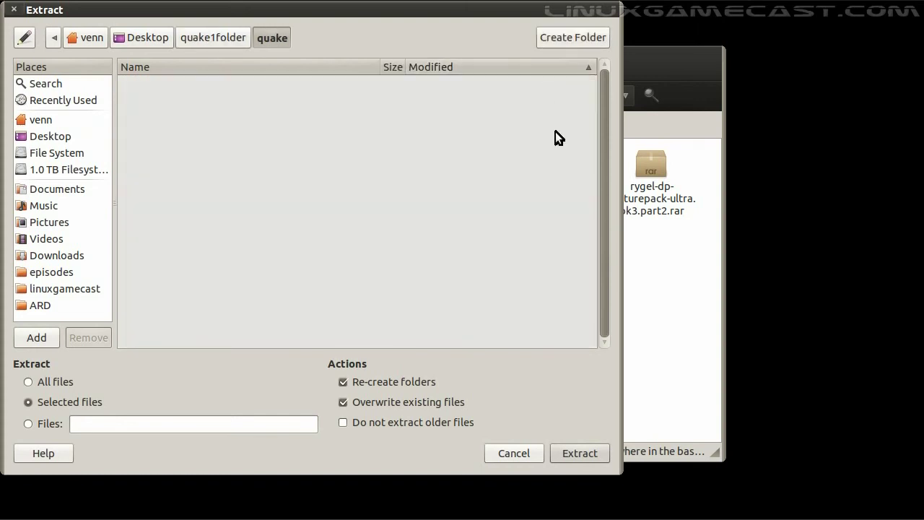
left_click(581, 455)
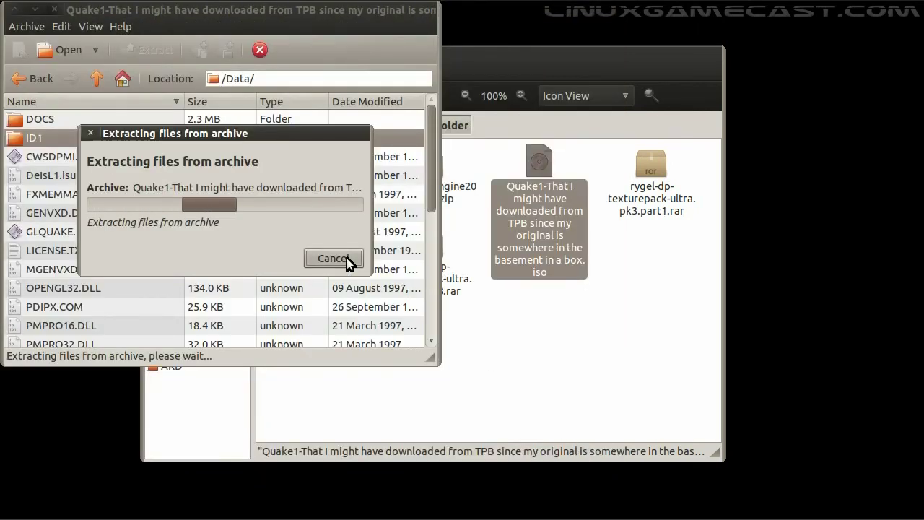
left_click(156, 258)
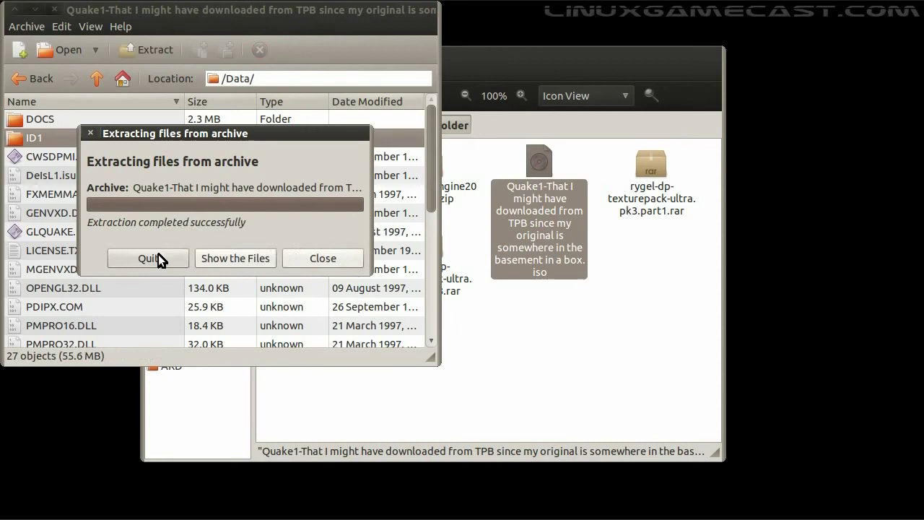
Rename the extracted ID1 folder inside quake to lowercase 'id1'.
double_click(310, 164)
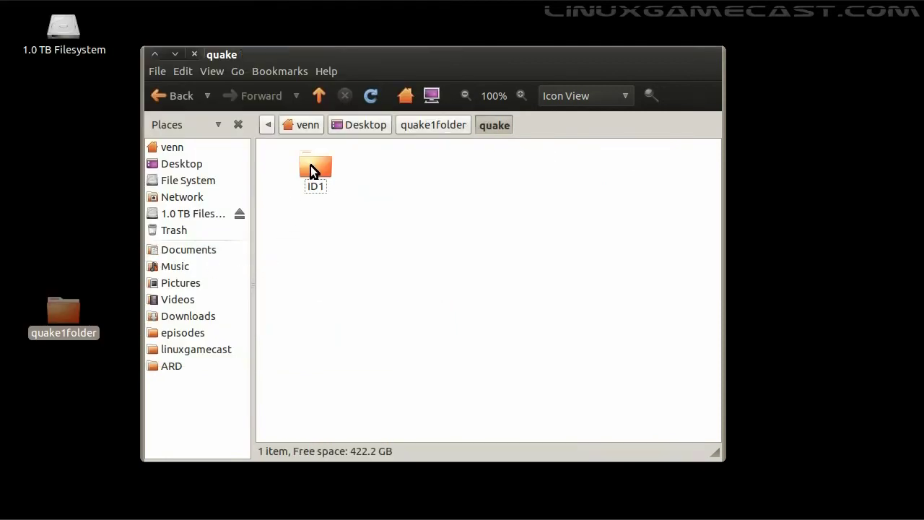
double_click(311, 165)
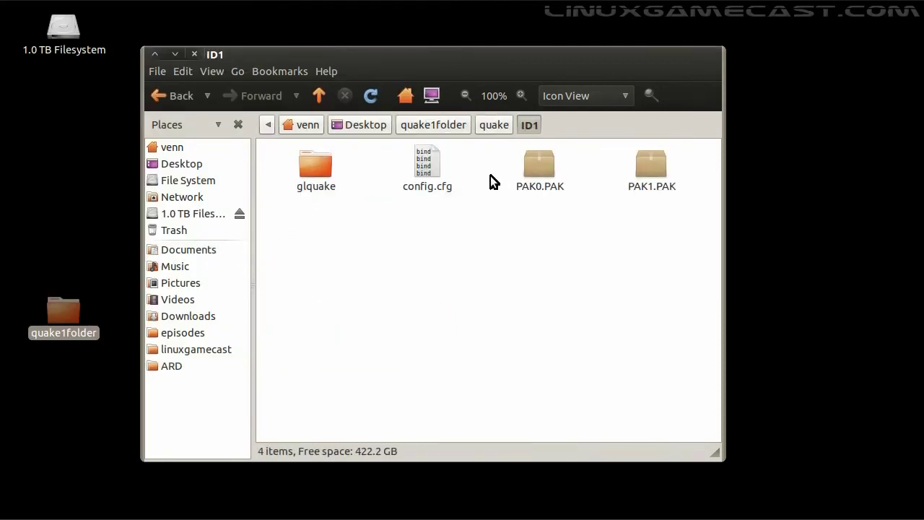
left_click(501, 127)
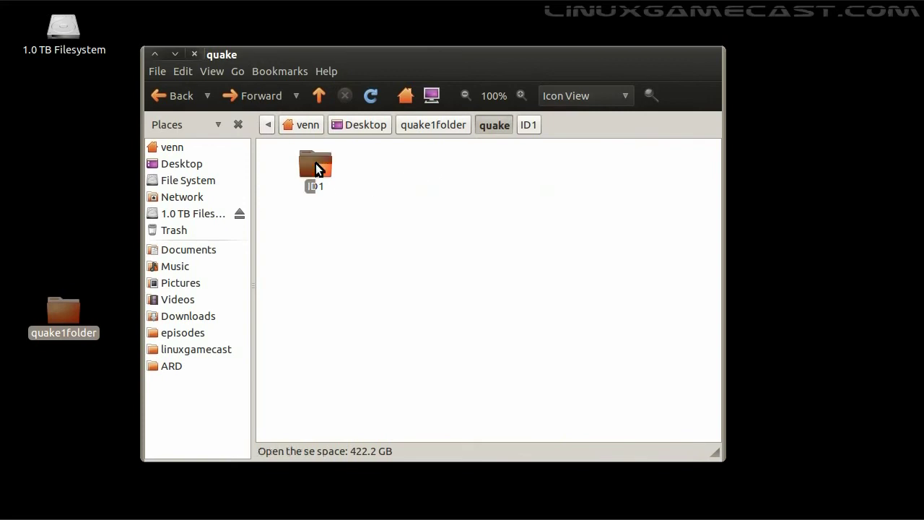
right_click(316, 166)
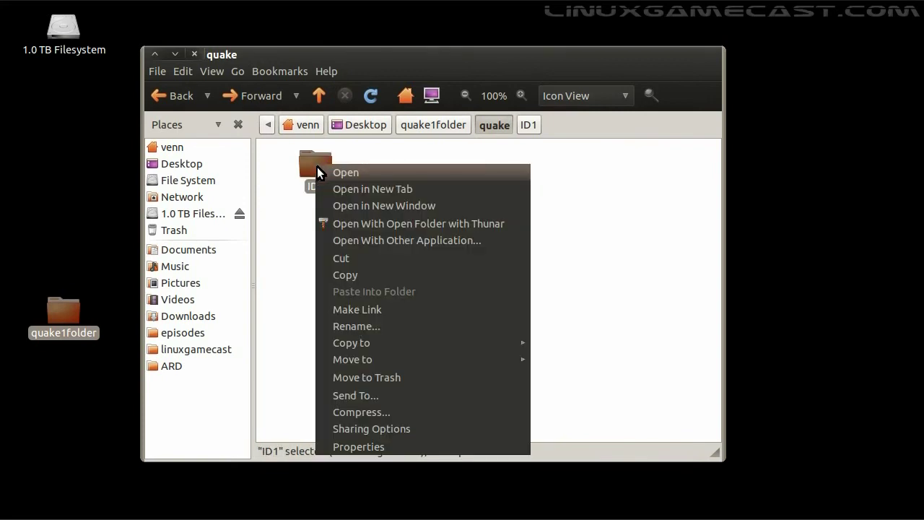
left_click(347, 328)
type("id1")
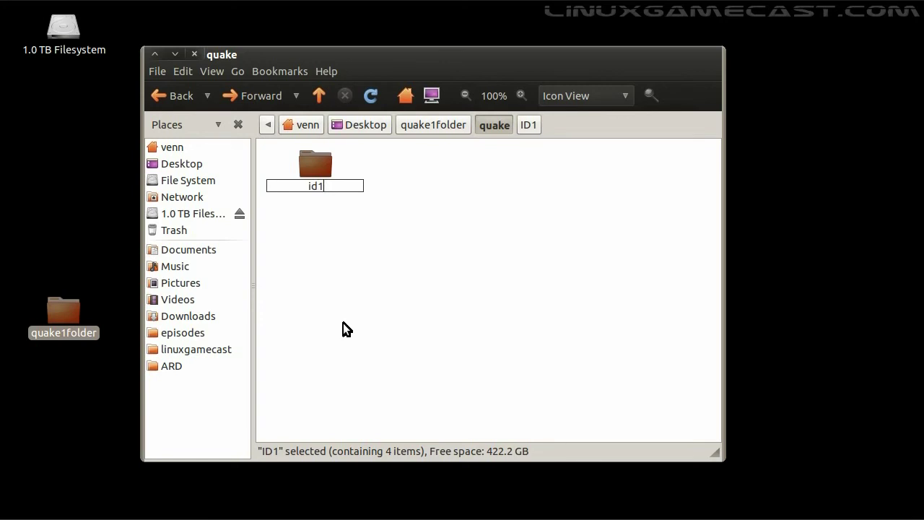
key("Return")
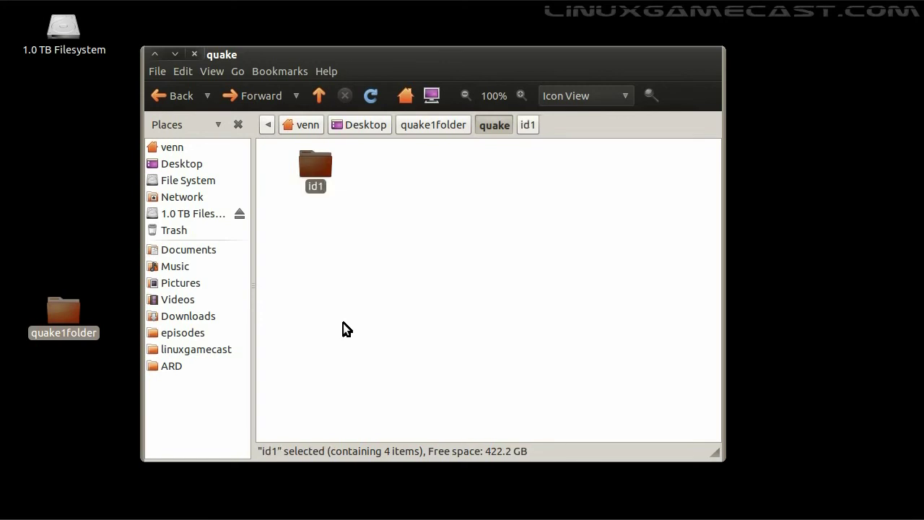
Open darkplacesengine20100408.zip from quake1folder in Archive Manager.
left_click(422, 127)
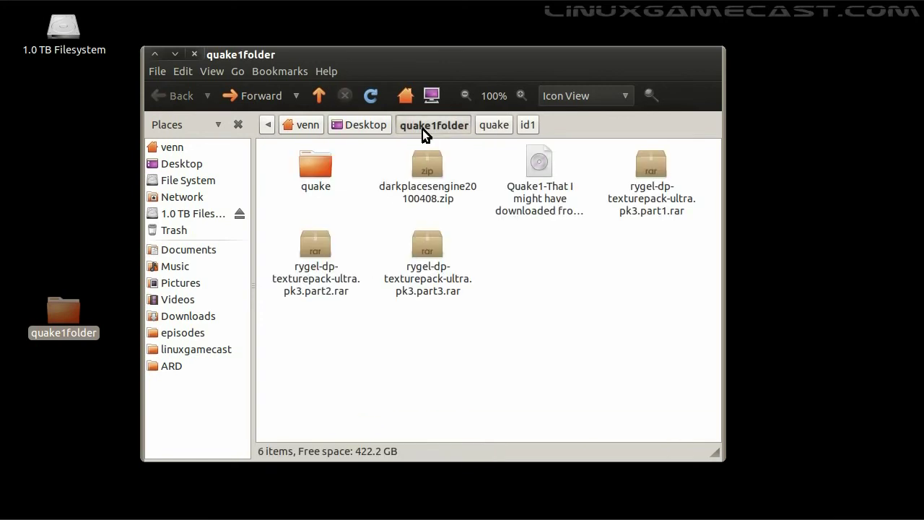
left_click(423, 169)
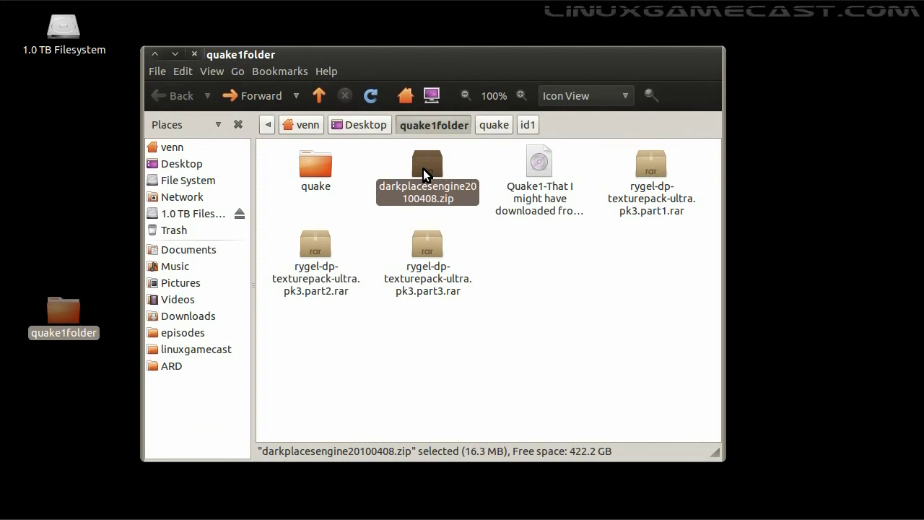
double_click(423, 168)
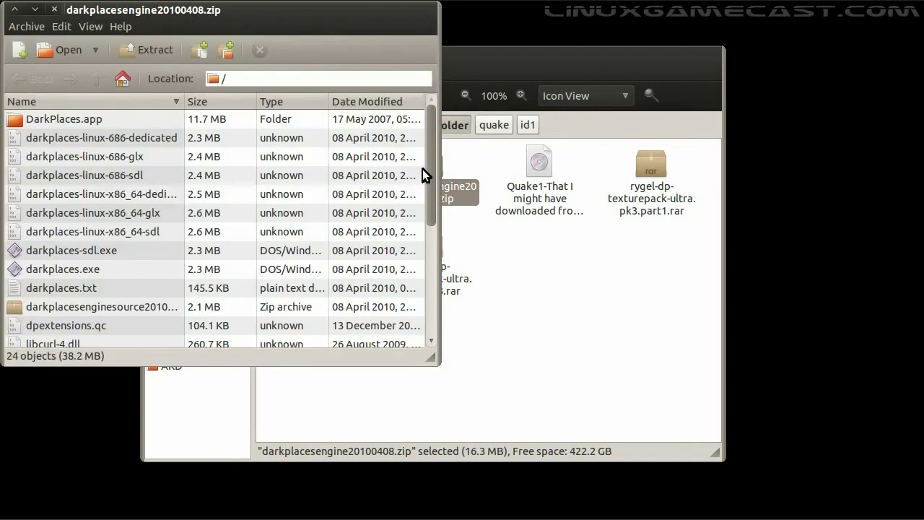
Extract every file of darkplacesengine20100408.zip into the quake folder, then quit Archive Manager.
left_click(141, 53)
double_click(141, 84)
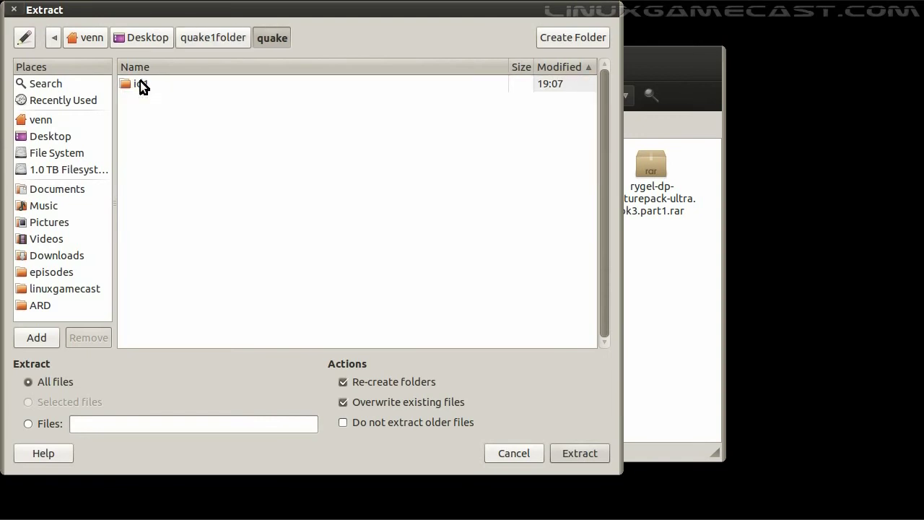
left_click(582, 453)
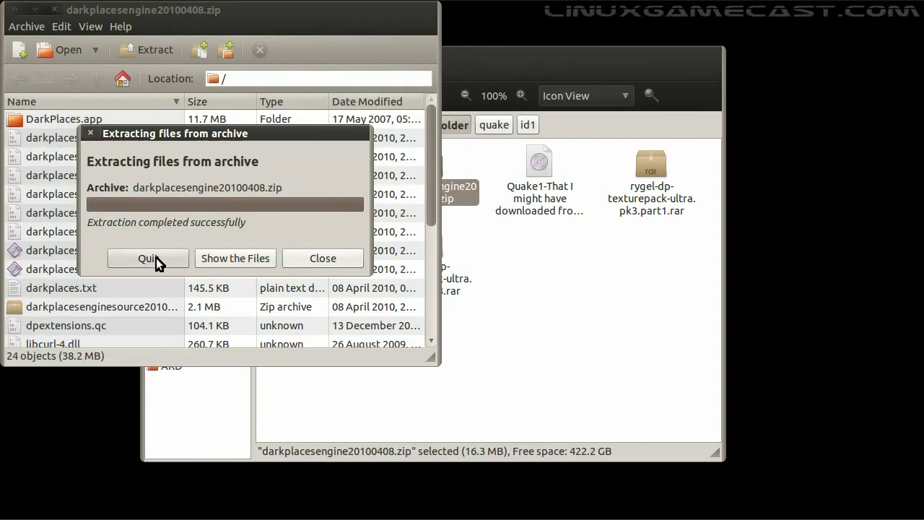
left_click(156, 258)
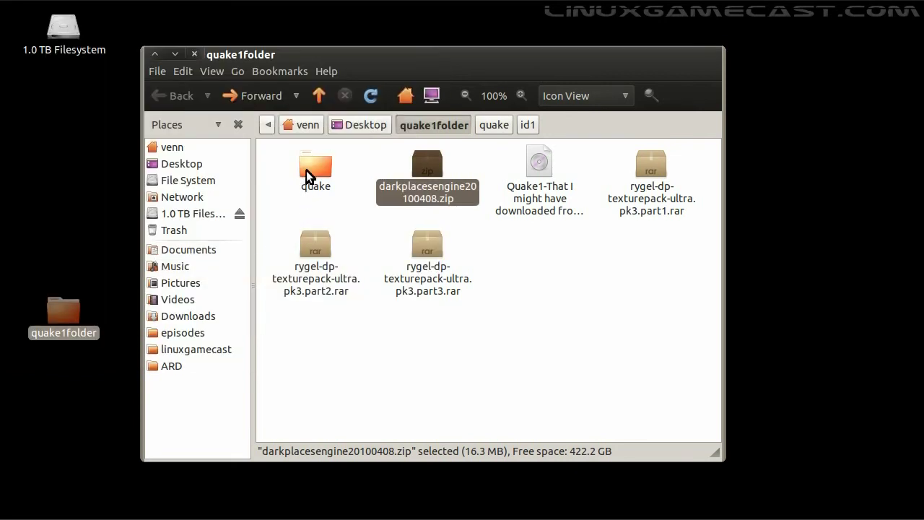
double_click(309, 163)
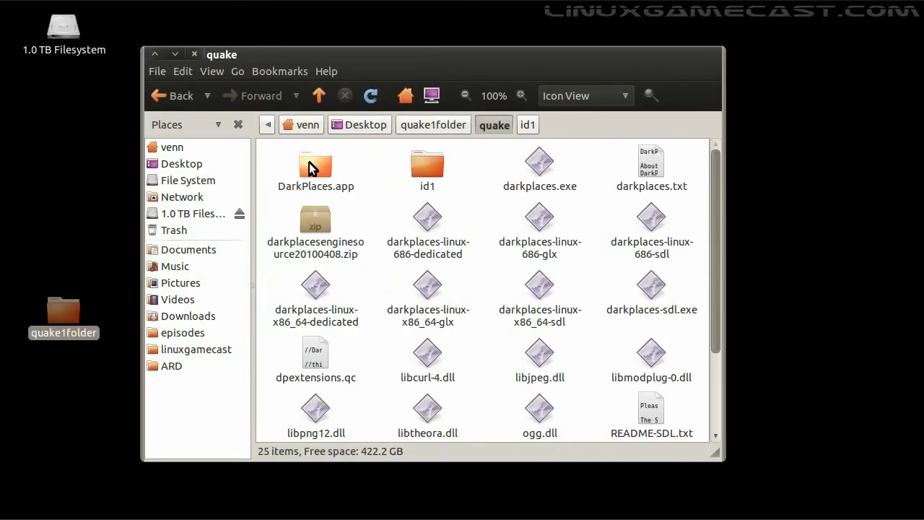
left_click(652, 224)
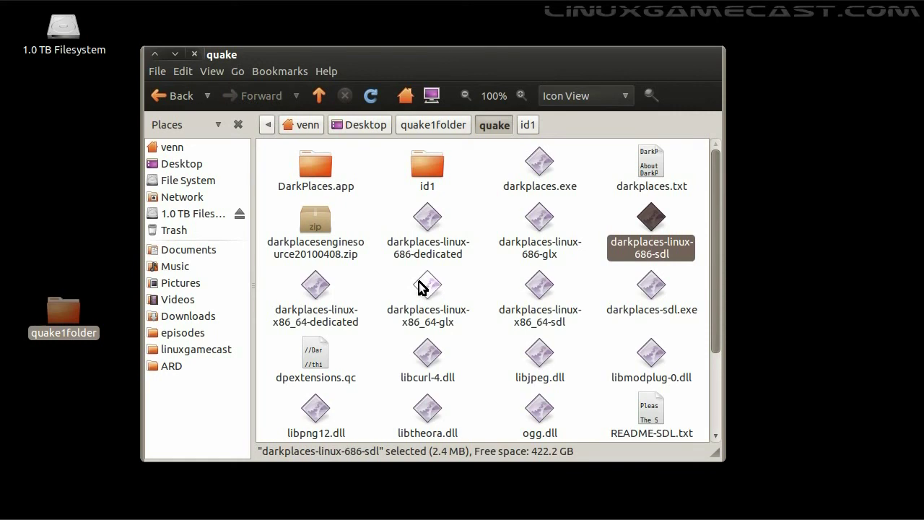
left_click(539, 290)
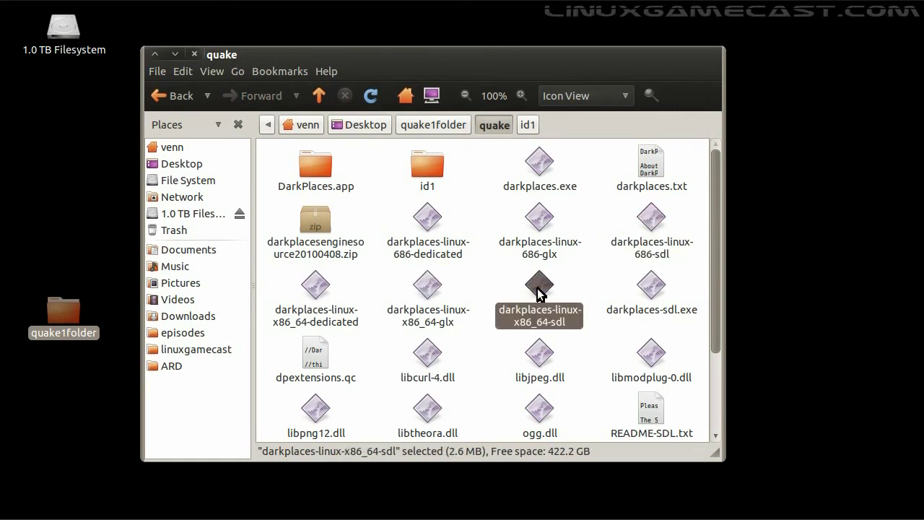
left_click(426, 290)
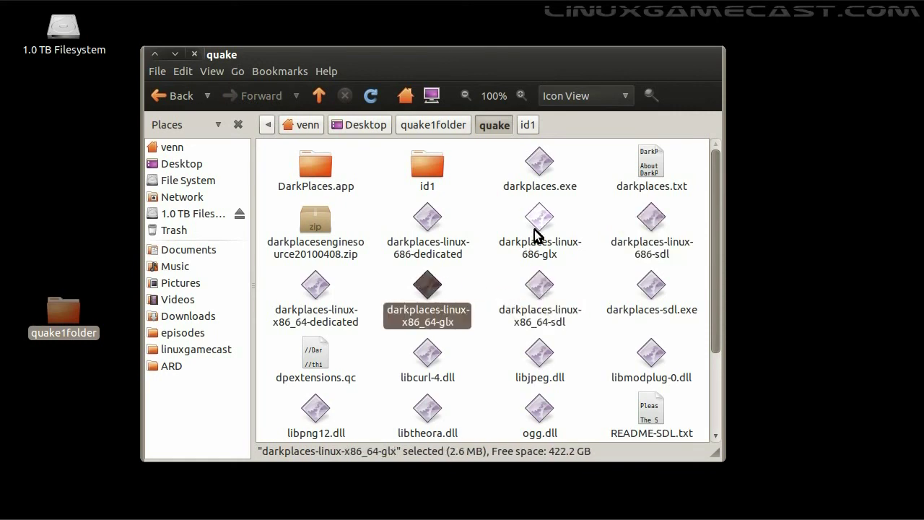
left_click(543, 226)
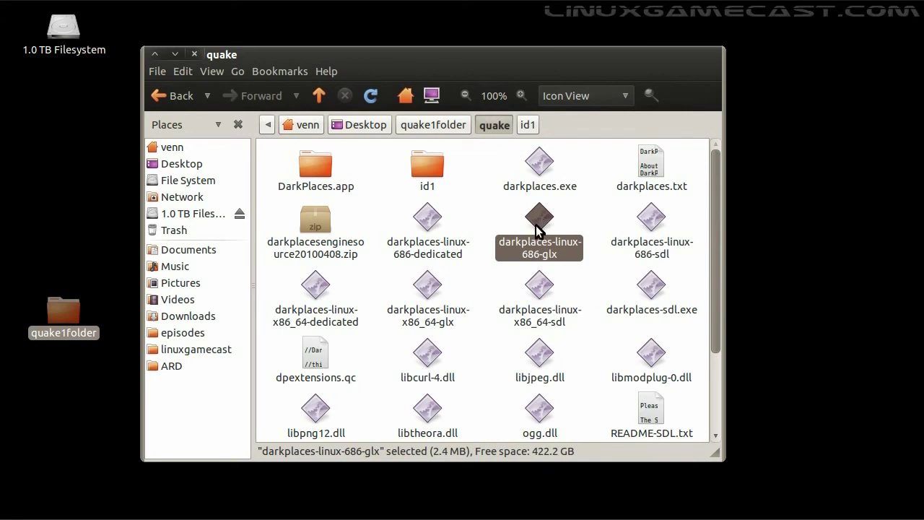
left_click(488, 218)
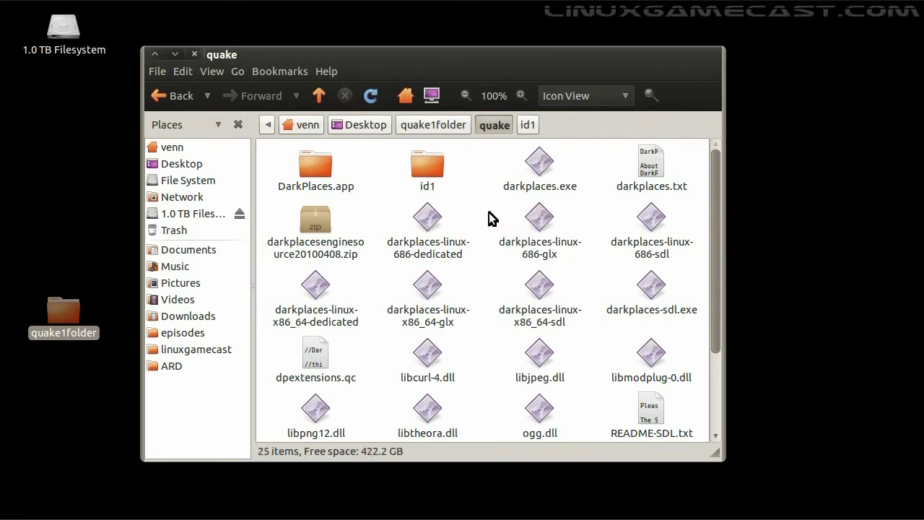
left_click(433, 130)
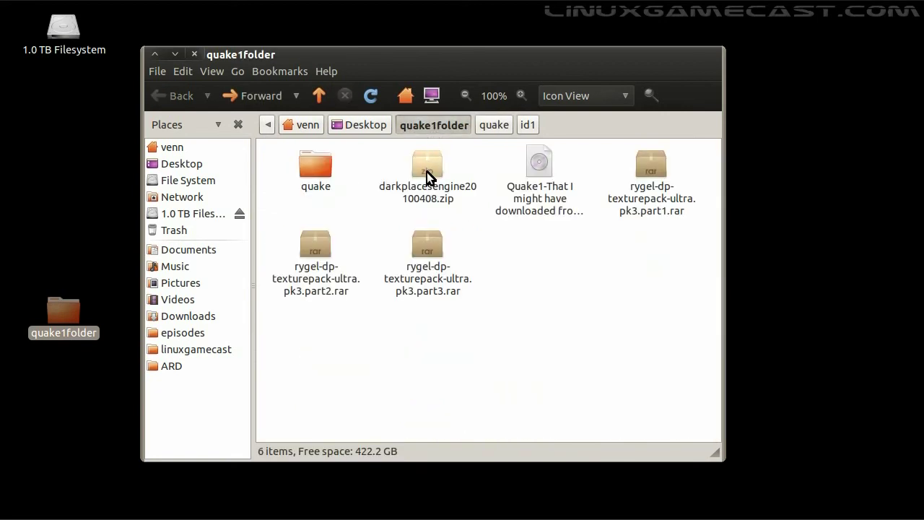
Point out the three rygel-dp-texturepack-ultra.pk3 rar parts in quake1folder.
left_click(640, 182)
left_click(436, 268)
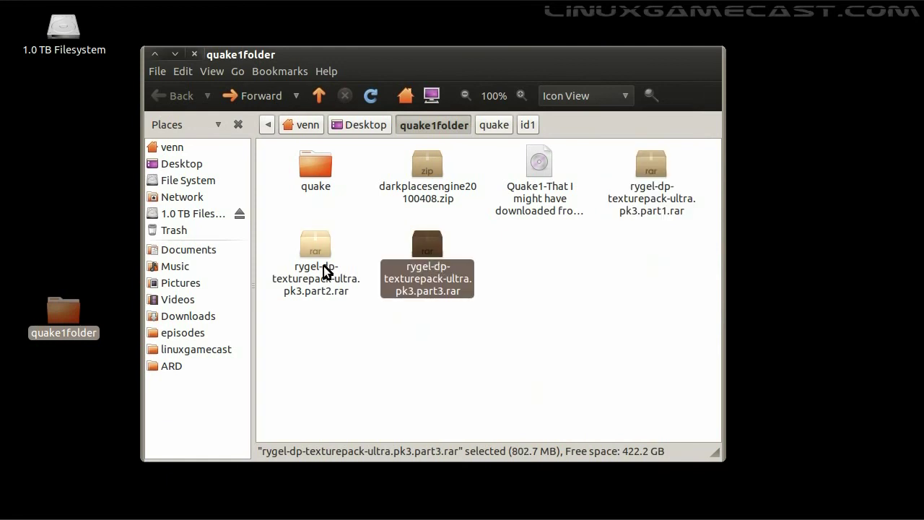
left_click(322, 271)
left_click(616, 256)
Try opening part1.rar, which fails as unsupported, then go to System > Administration.
double_click(661, 164)
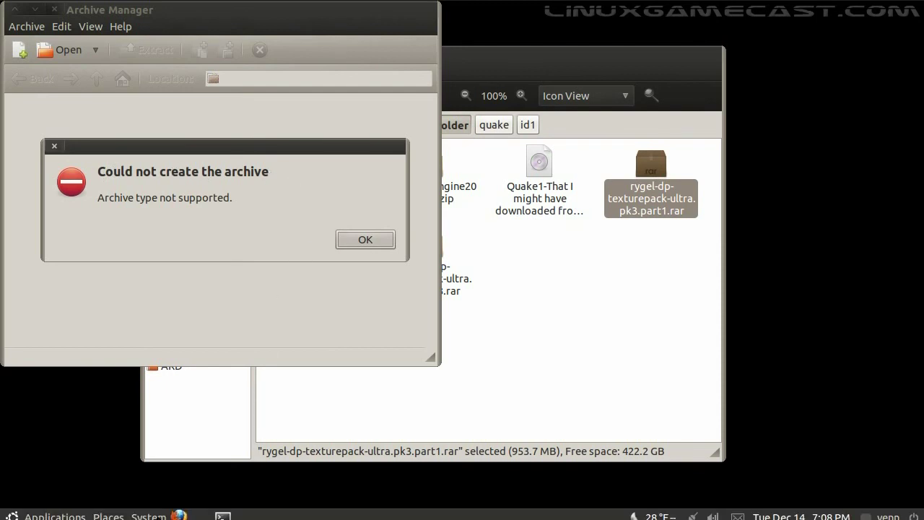
left_click(148, 511)
mouse_move(166, 427)
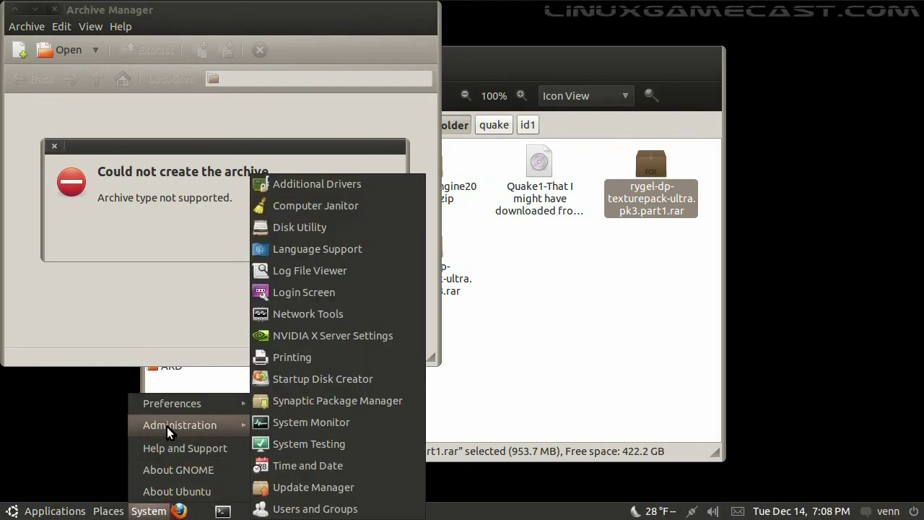
Search Synaptic for 'unrar' and install the non-free unrar package.
left_click(313, 402)
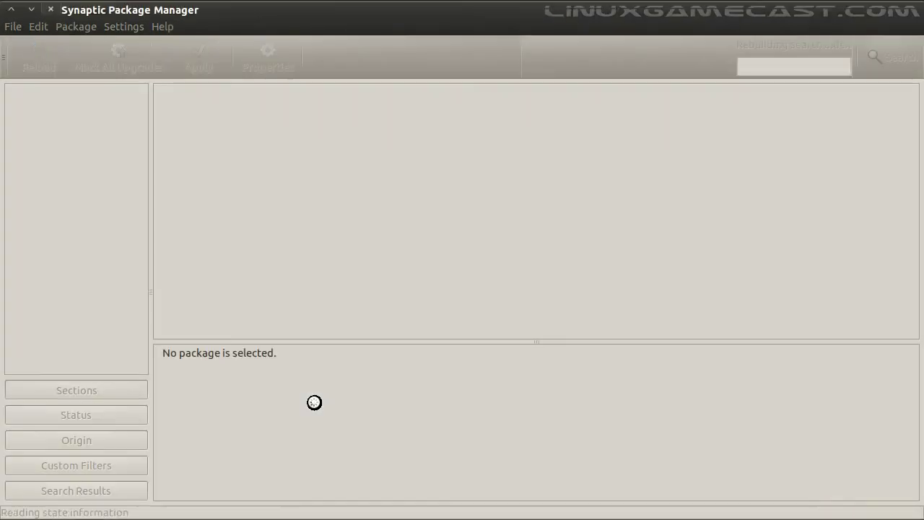
type("unrar")
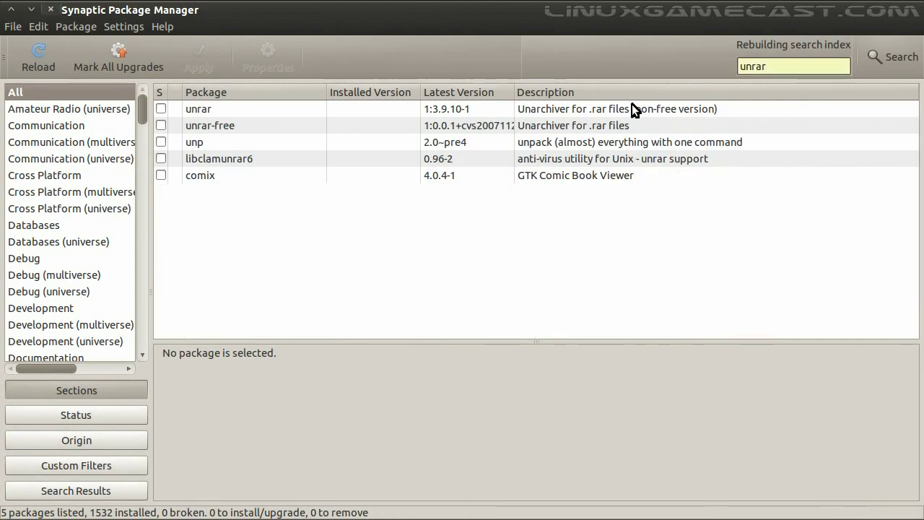
left_click(210, 127)
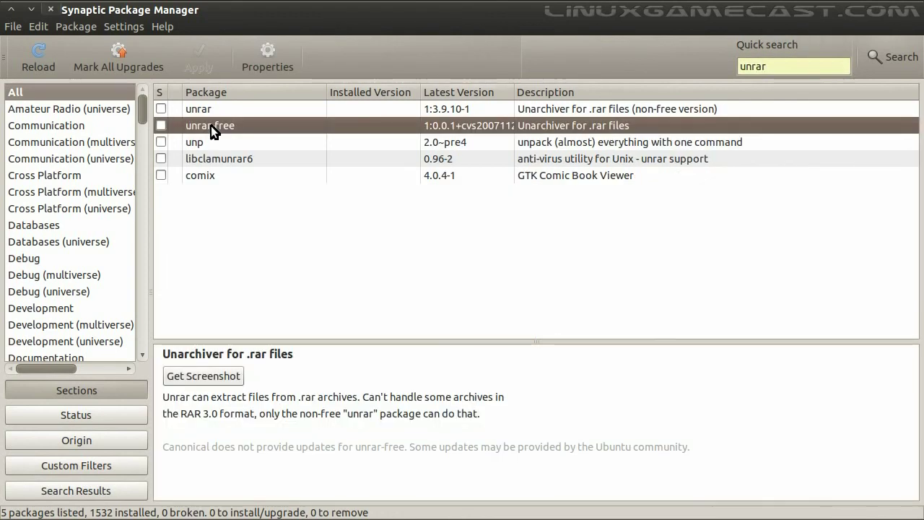
left_click(204, 109)
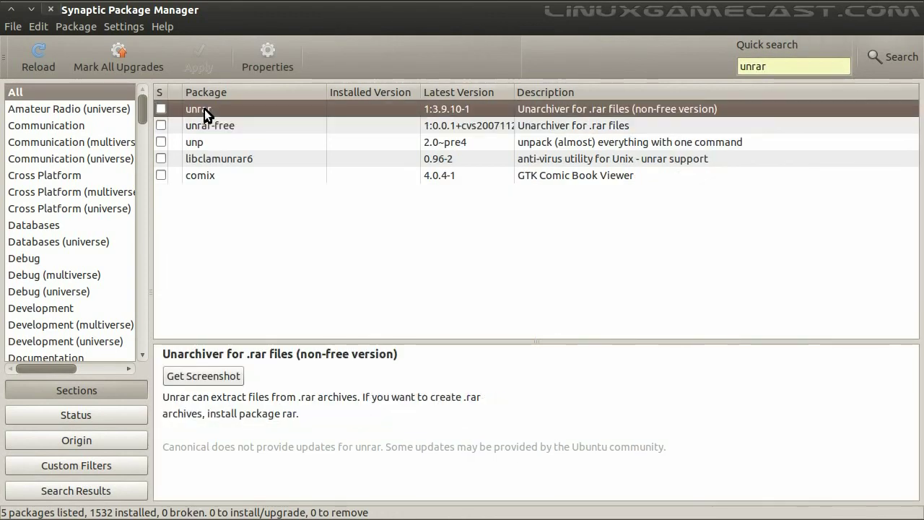
left_click(162, 109)
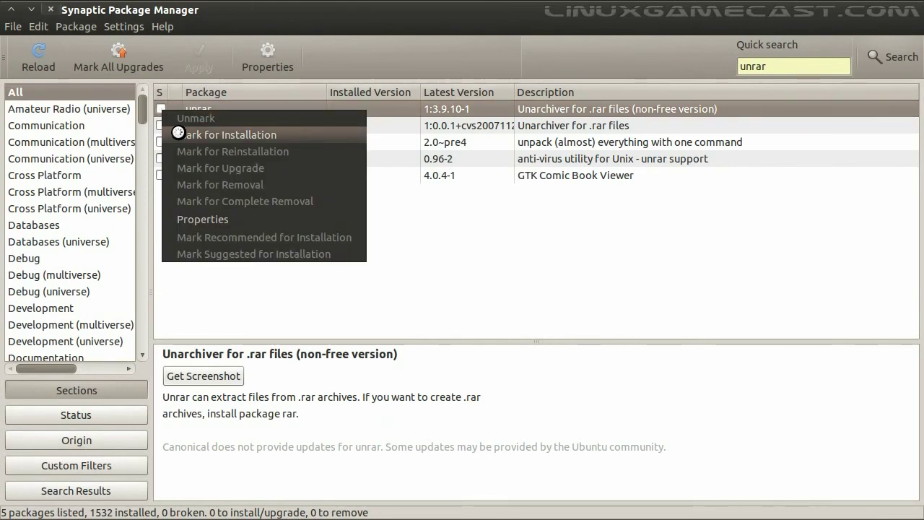
left_click(179, 135)
left_click(207, 63)
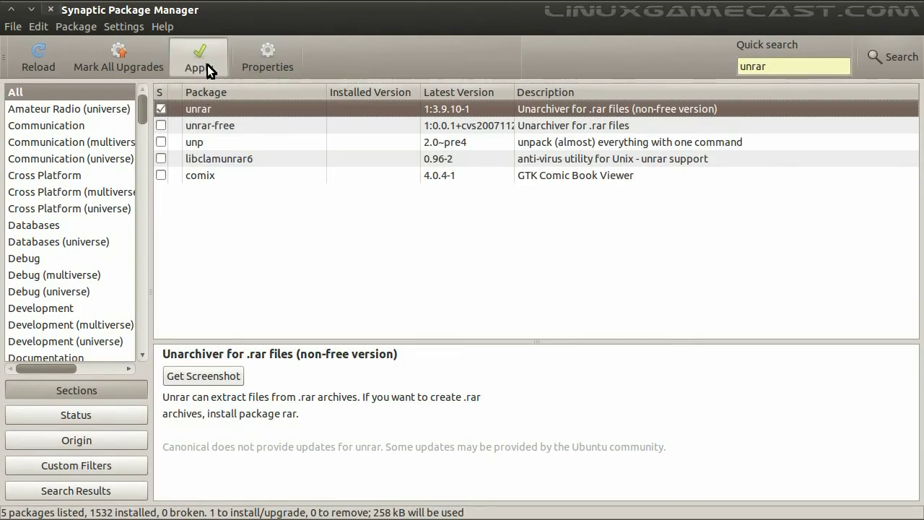
left_click(369, 216)
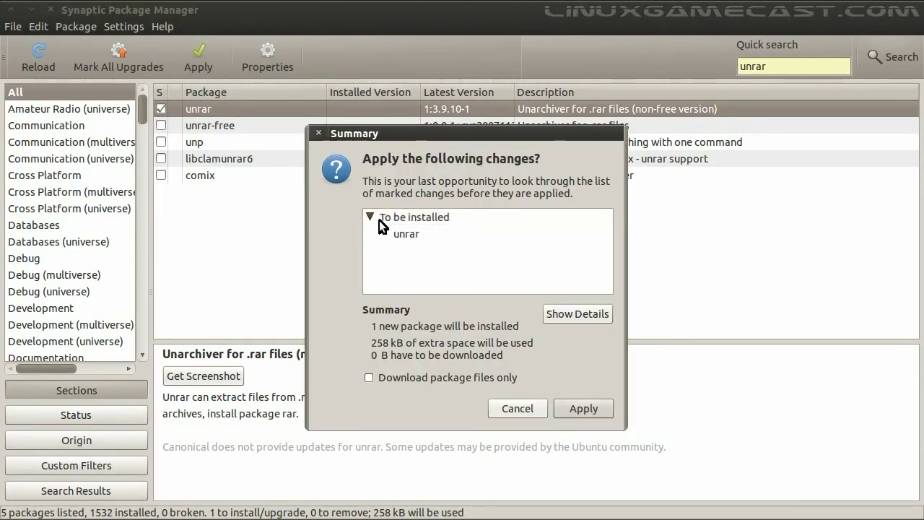
left_click(588, 410)
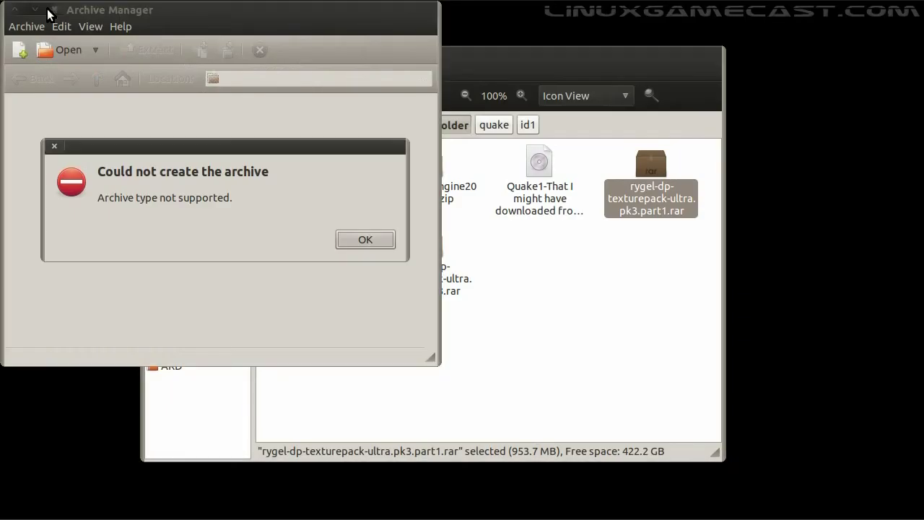
Dismiss the rar error and reopen the texture pack part1.rar in Archive Manager.
left_click(356, 239)
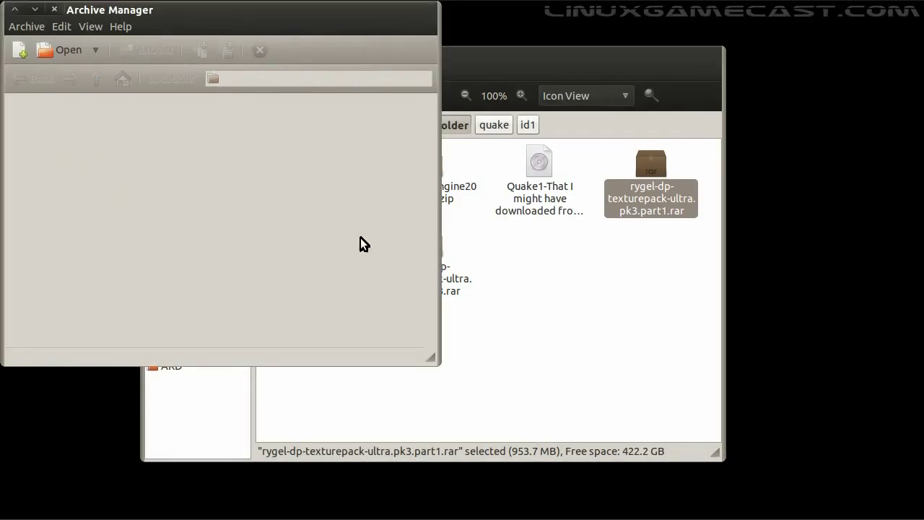
left_click(54, 10)
double_click(649, 168)
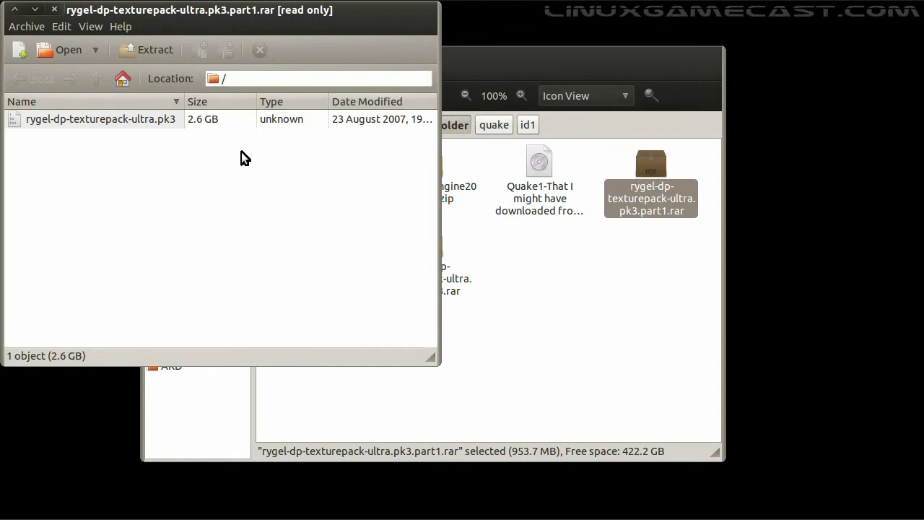
Open rygel-dp-texturepack-ultra.pk3 inside the rar and bring up its Extract dialog.
left_click(132, 122)
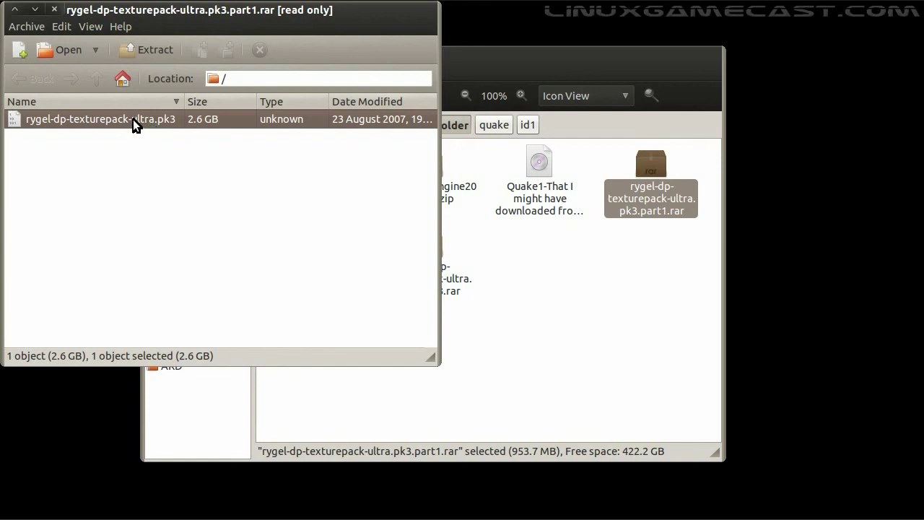
double_click(132, 121)
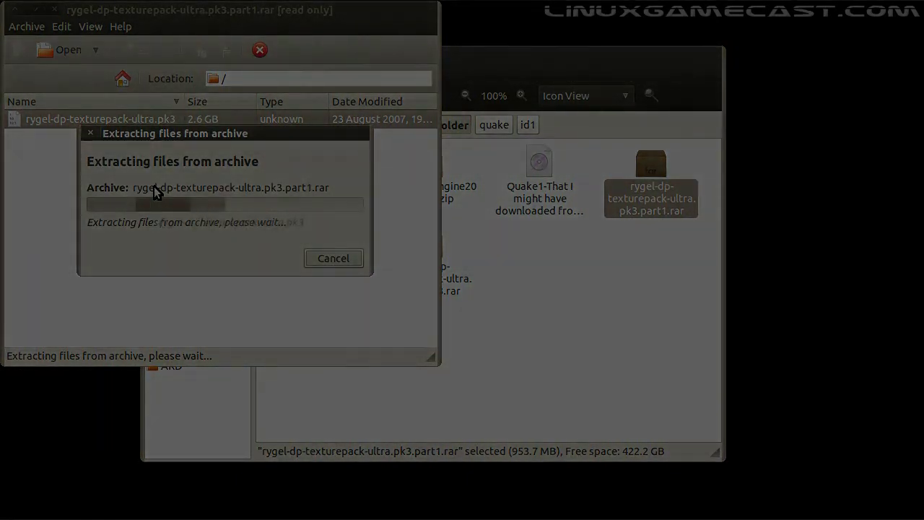
key("Return")
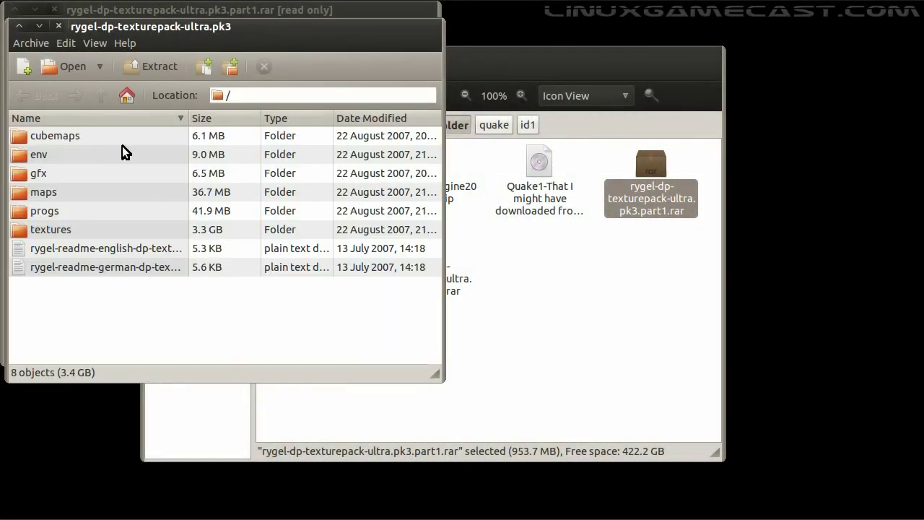
left_click(137, 60)
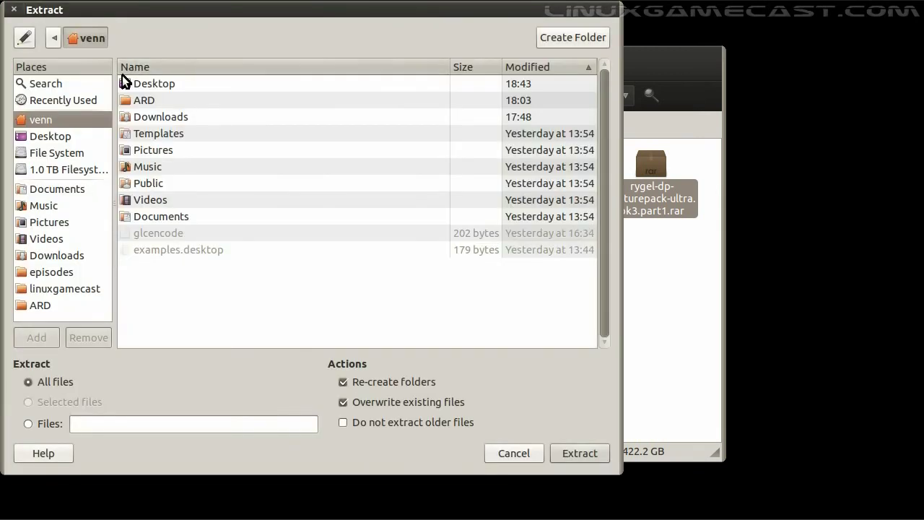
Extract the pk3's contents into Desktop/quake1folder/quake/id1, then quit Archive Manager.
left_click(63, 135)
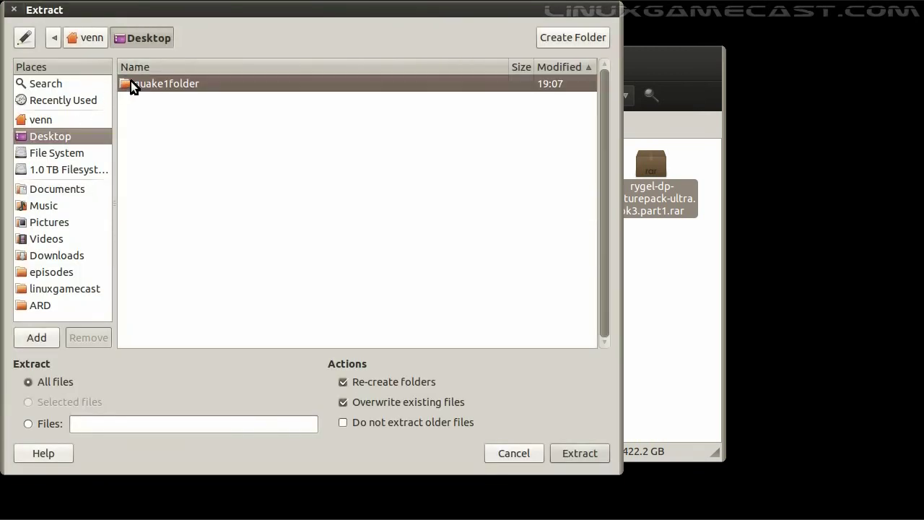
double_click(131, 81)
left_click(131, 83)
double_click(130, 81)
double_click(134, 82)
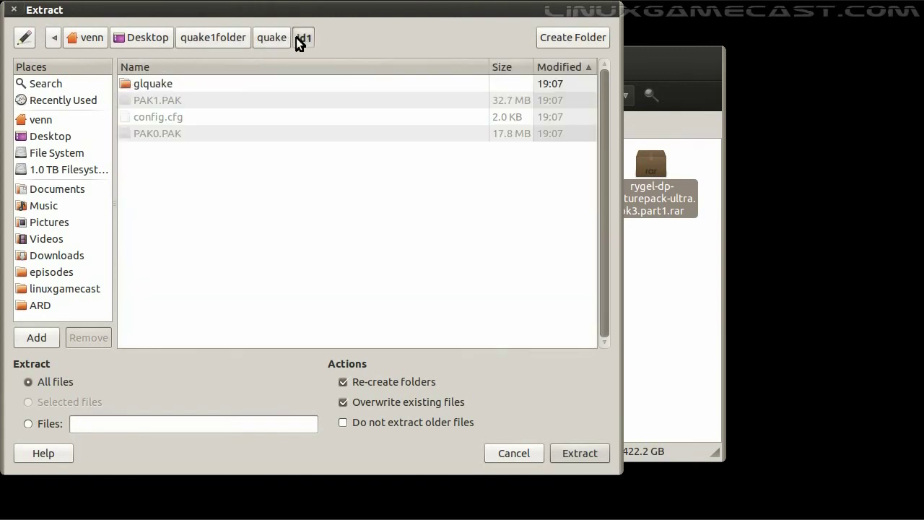
left_click(570, 451)
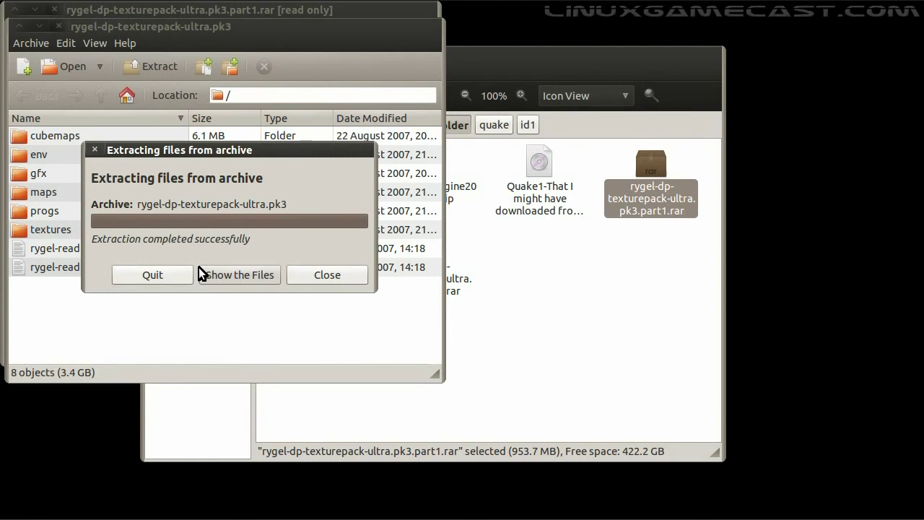
left_click(159, 275)
Close the rar archive window, confirm id1 holds the new texture folders and readmes, and return to quake.
left_click(54, 8)
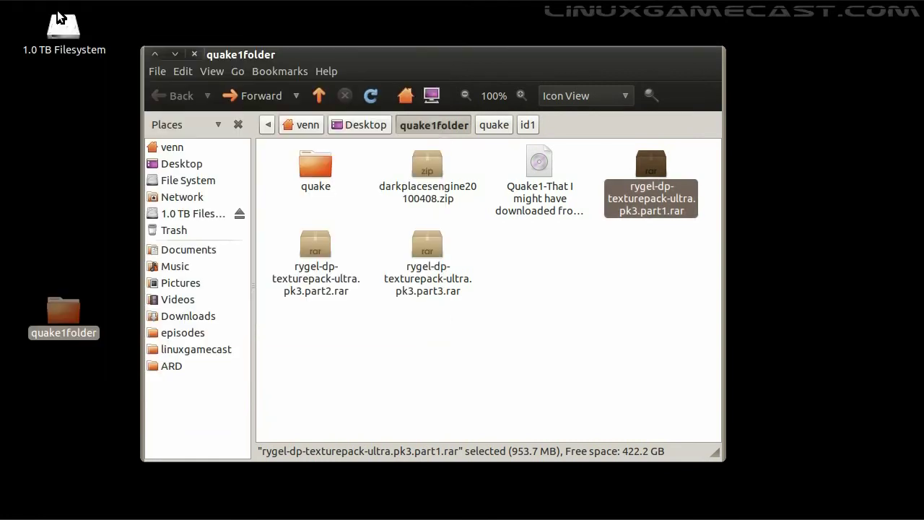
double_click(322, 163)
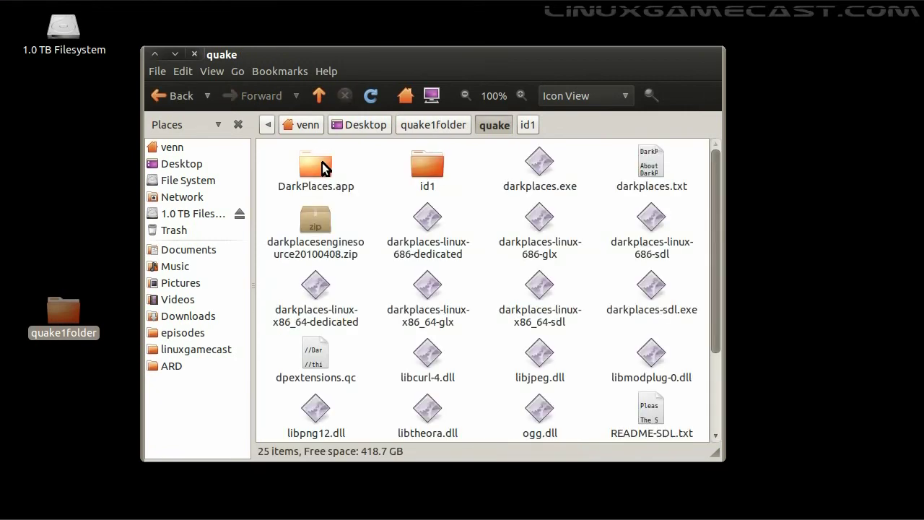
double_click(419, 161)
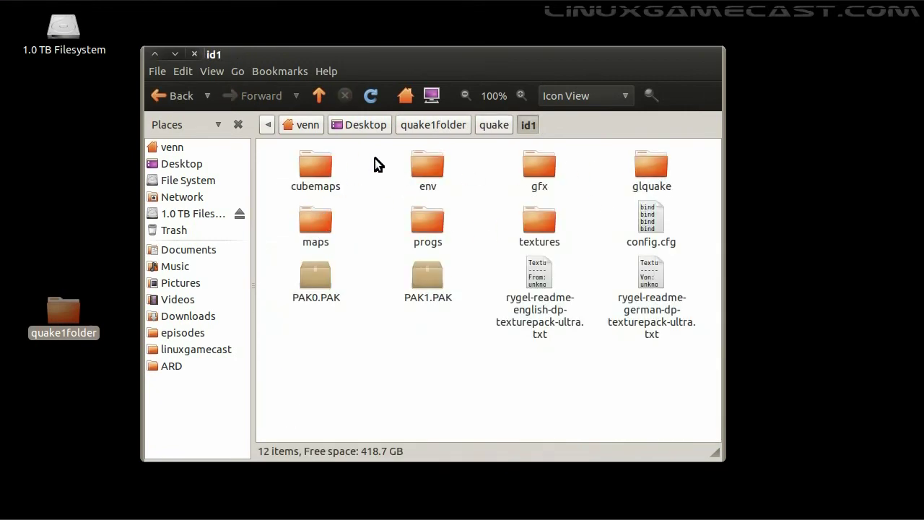
left_click(492, 124)
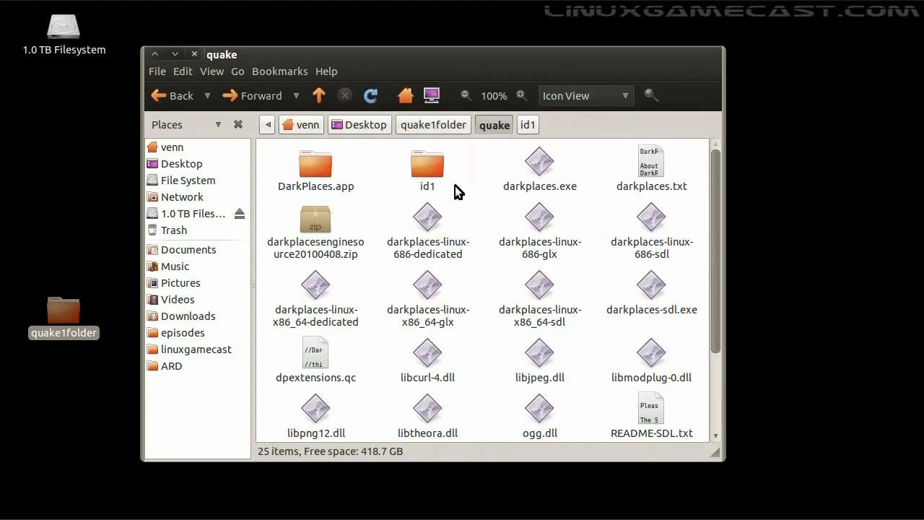